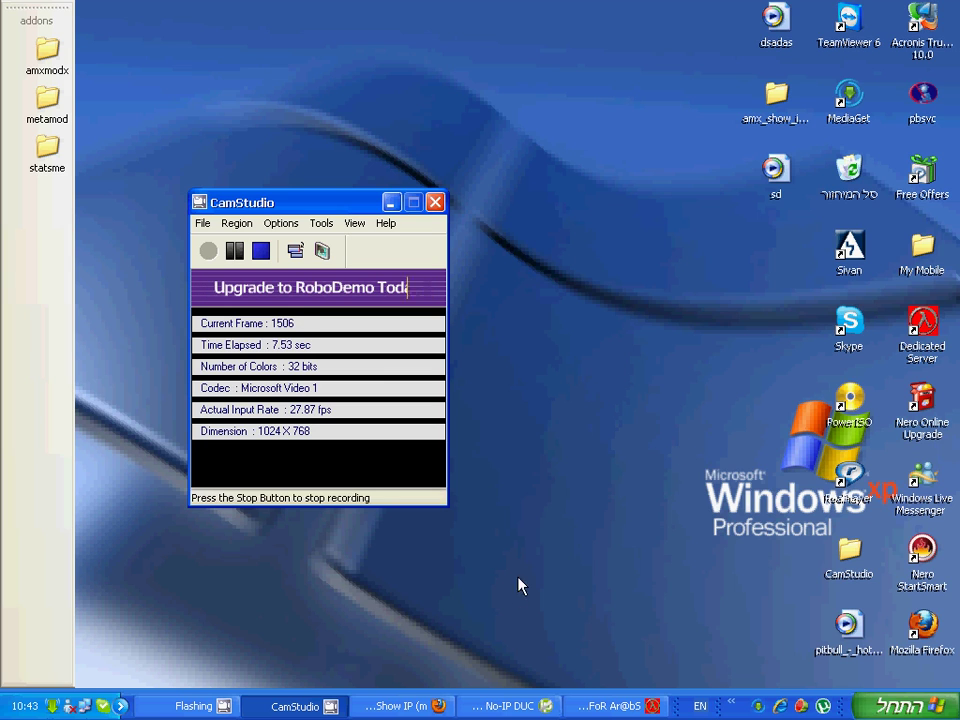
Open the Show IP (modded) page on CS-bg.info and open amx_show_ip_amxx.rar in WinRAR.
left_click(405, 706)
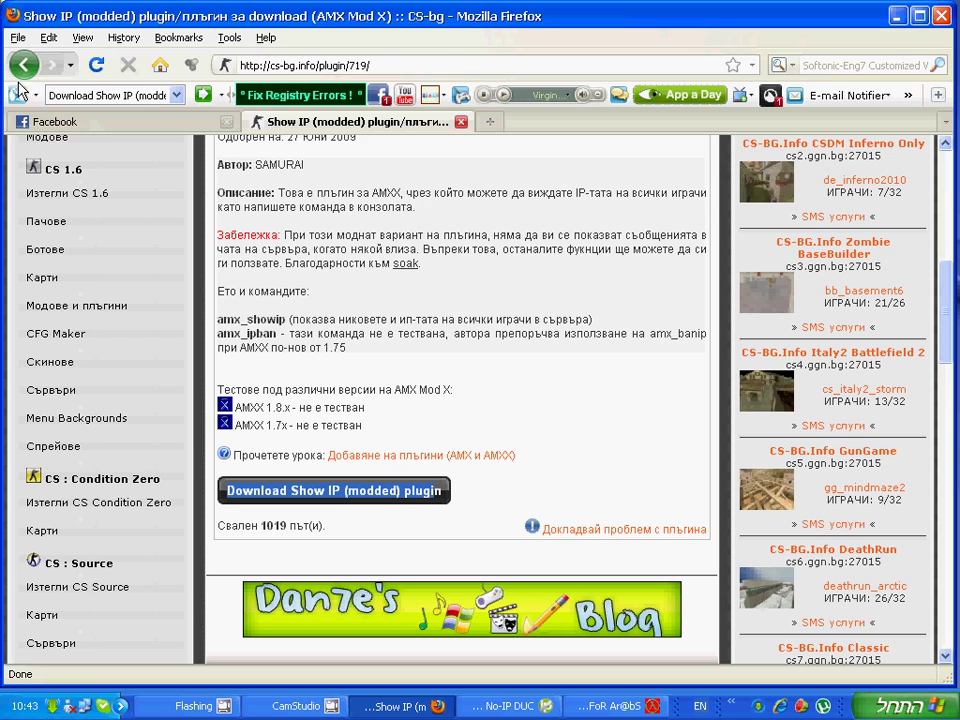
left_click(24, 65)
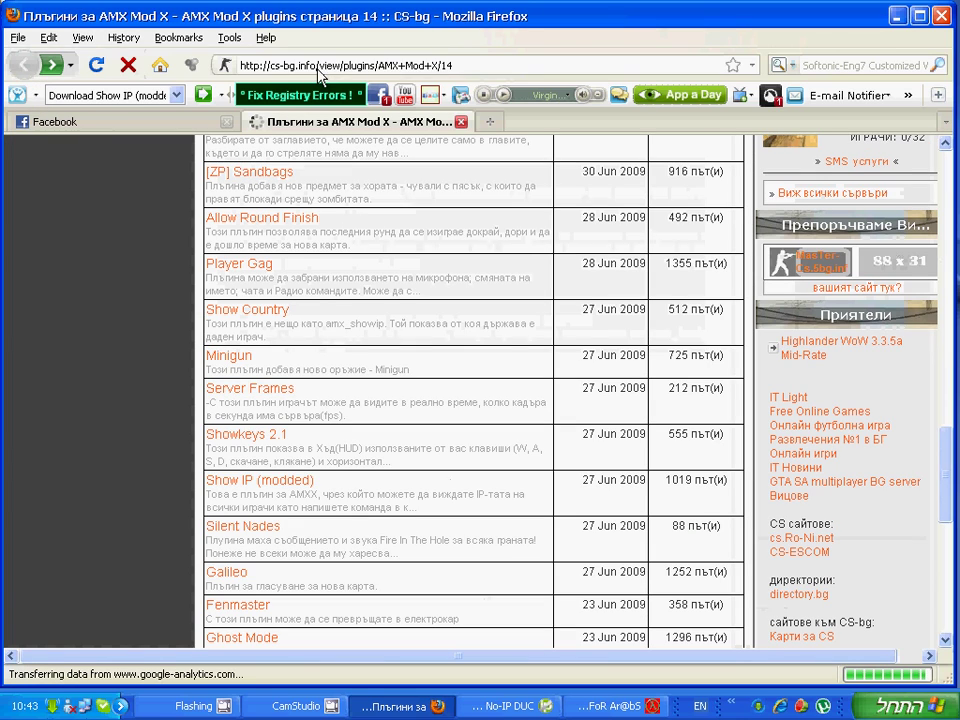
left_click(345, 65)
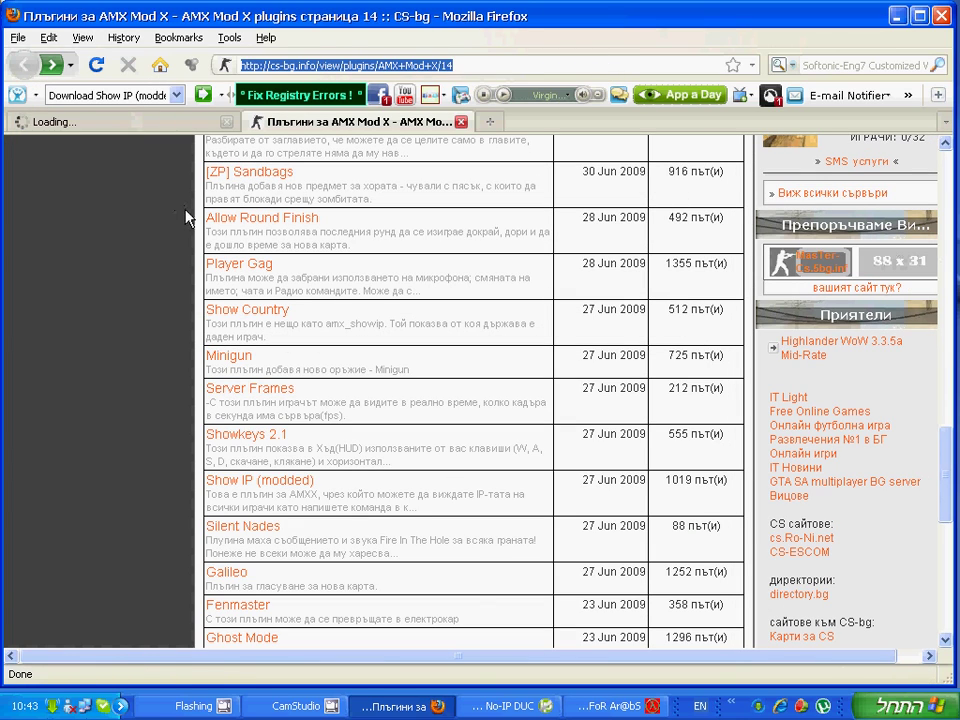
left_click(227, 220)
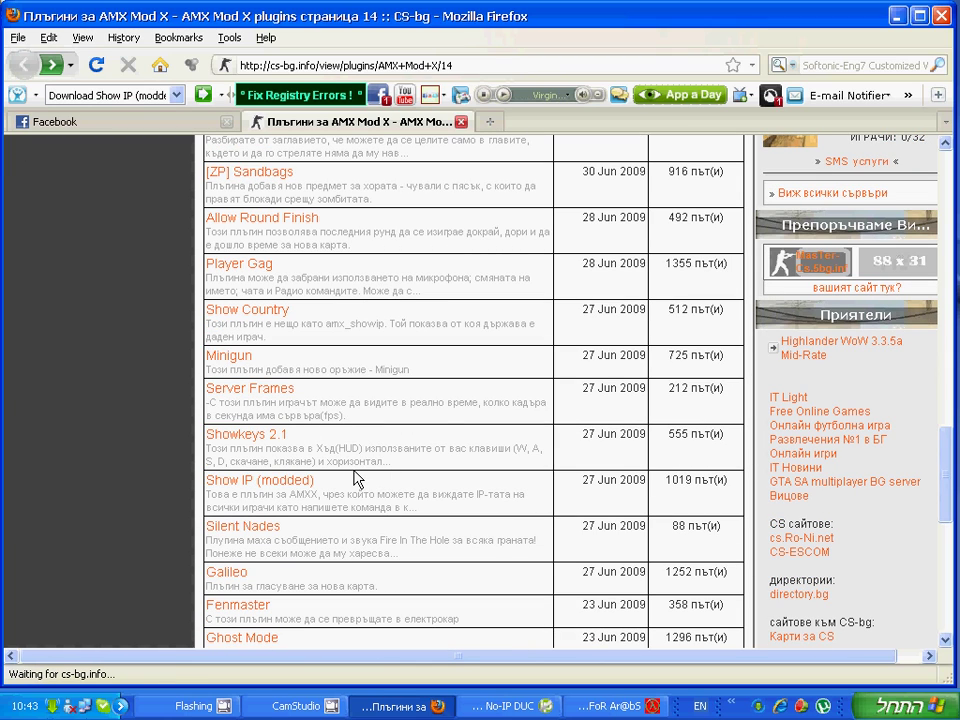
left_click(258, 481)
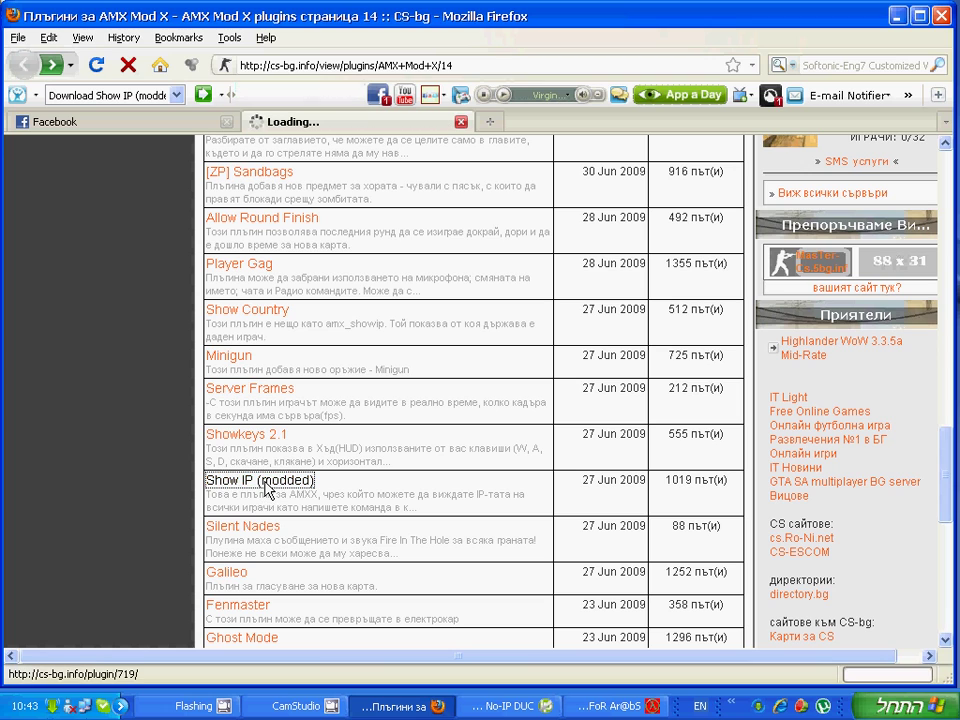
scroll(393, 543, "down", 5)
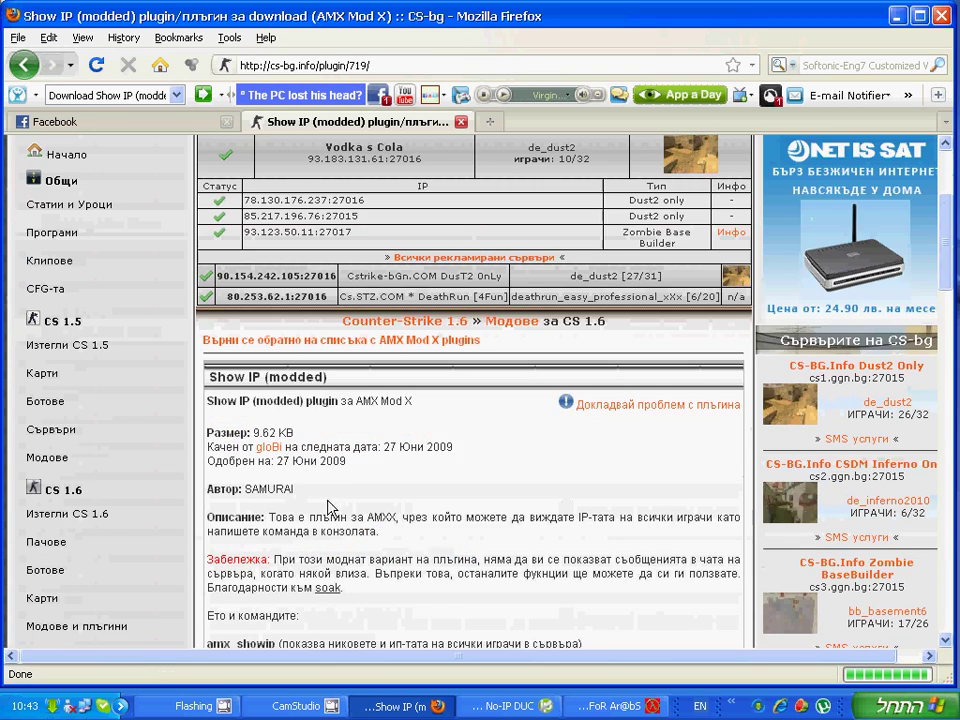
scroll(393, 543, "down", 3)
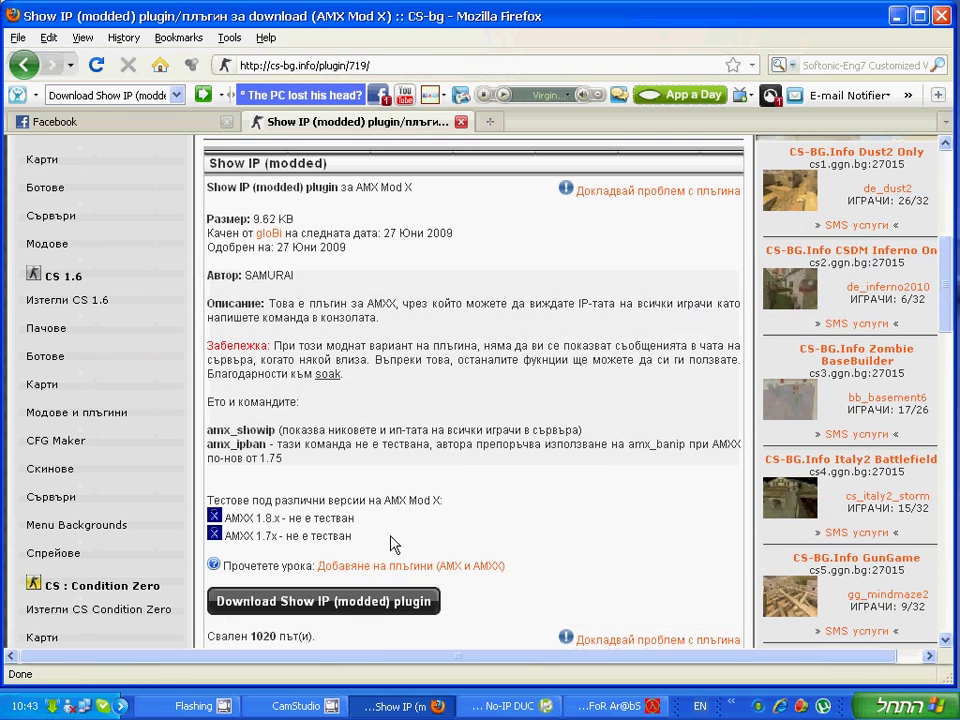
left_click(440, 606)
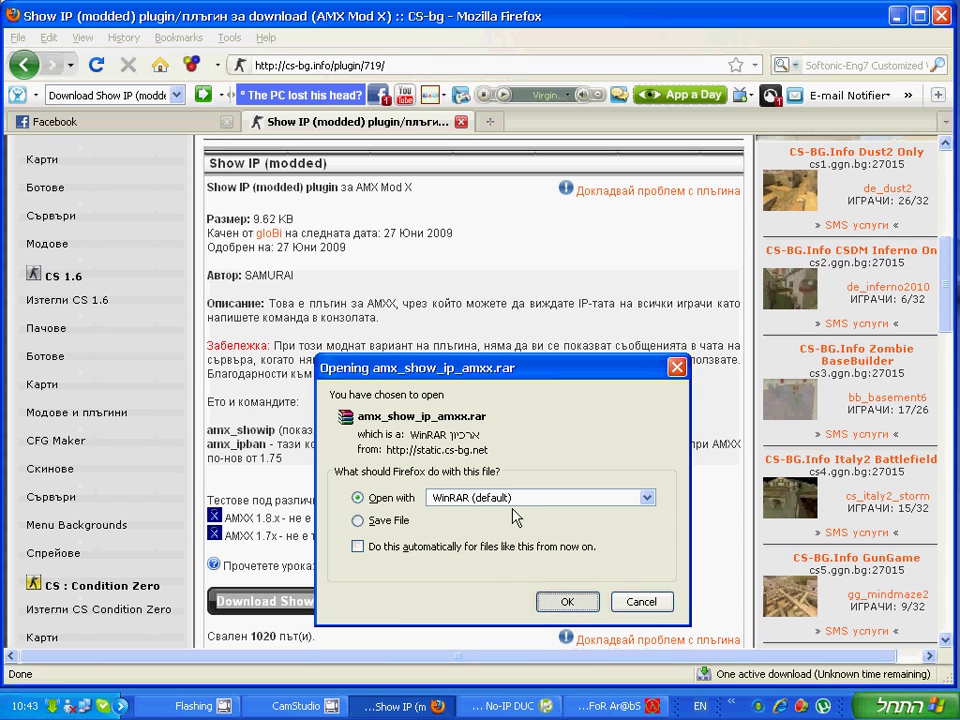
key("Return")
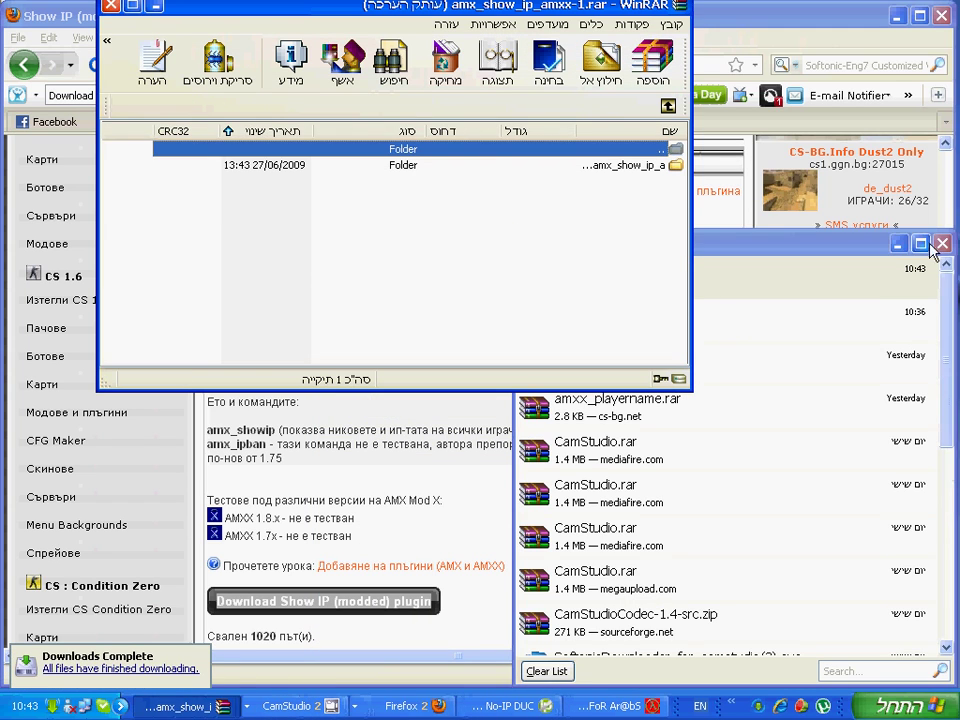
Open the archive's amx_show_ip folder and select amx_show_ip.sma and amx_show_ip.amxx.
left_click(247, 123)
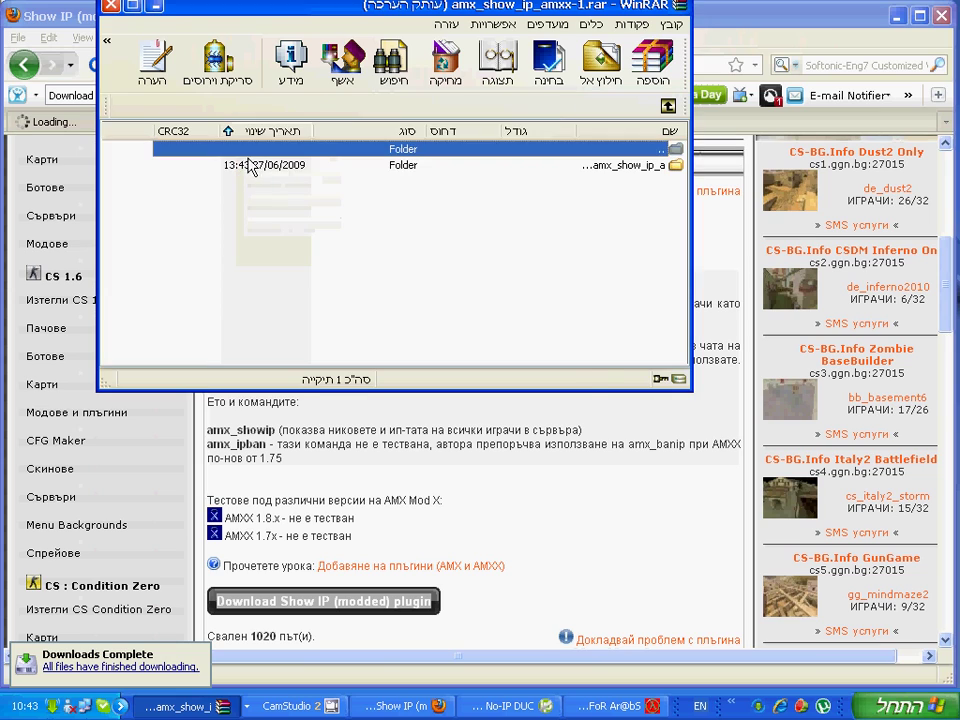
left_click(250, 165)
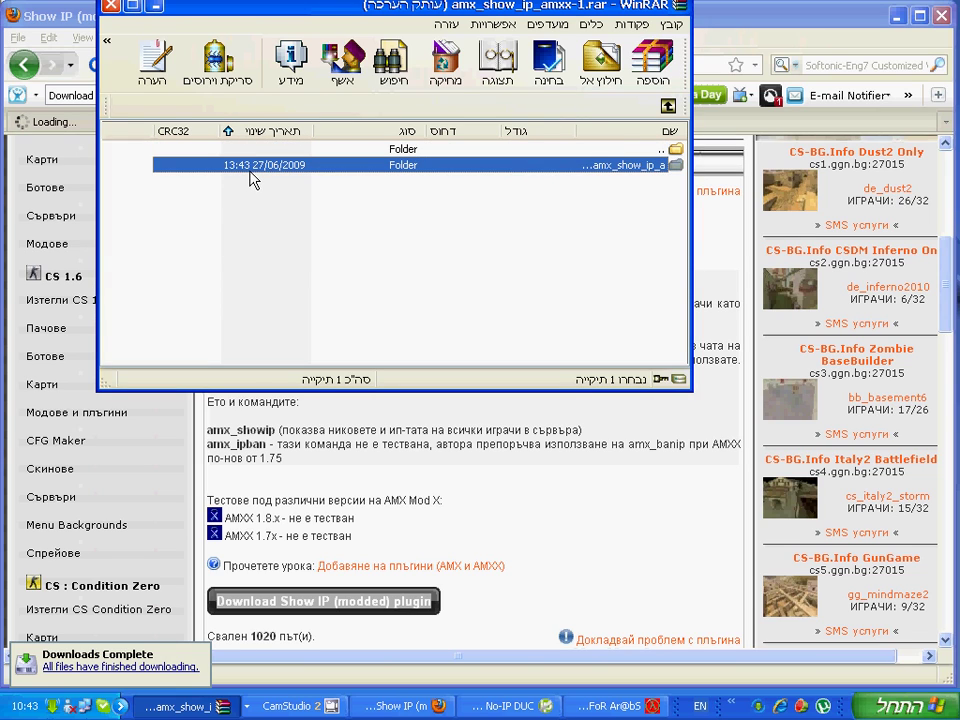
double_click(252, 165)
left_click(290, 181)
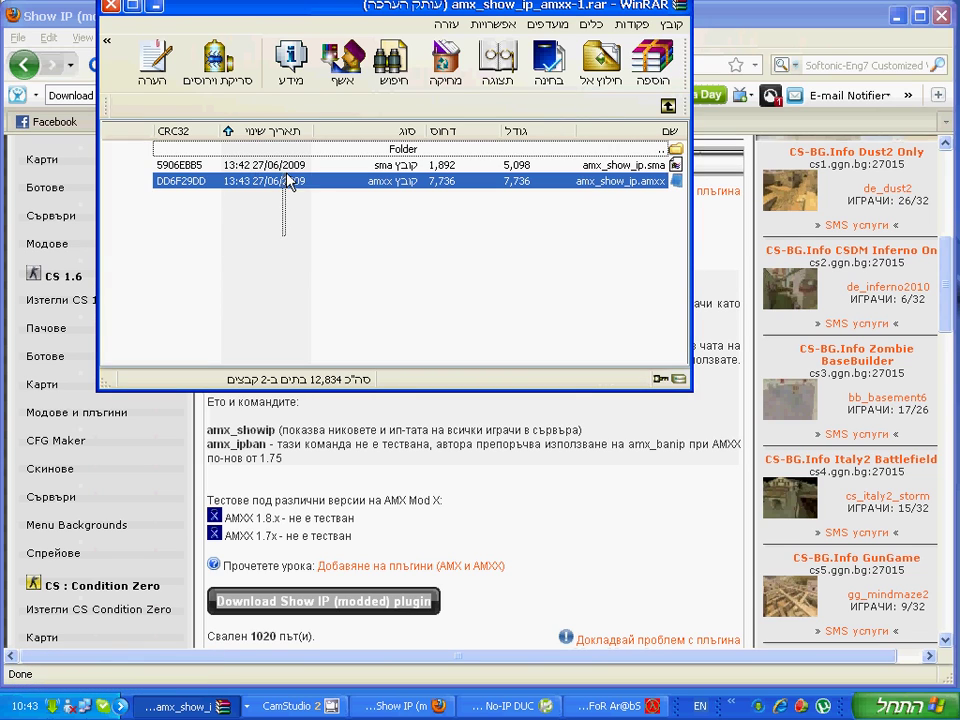
left_click_drag(290, 185, 417, 167)
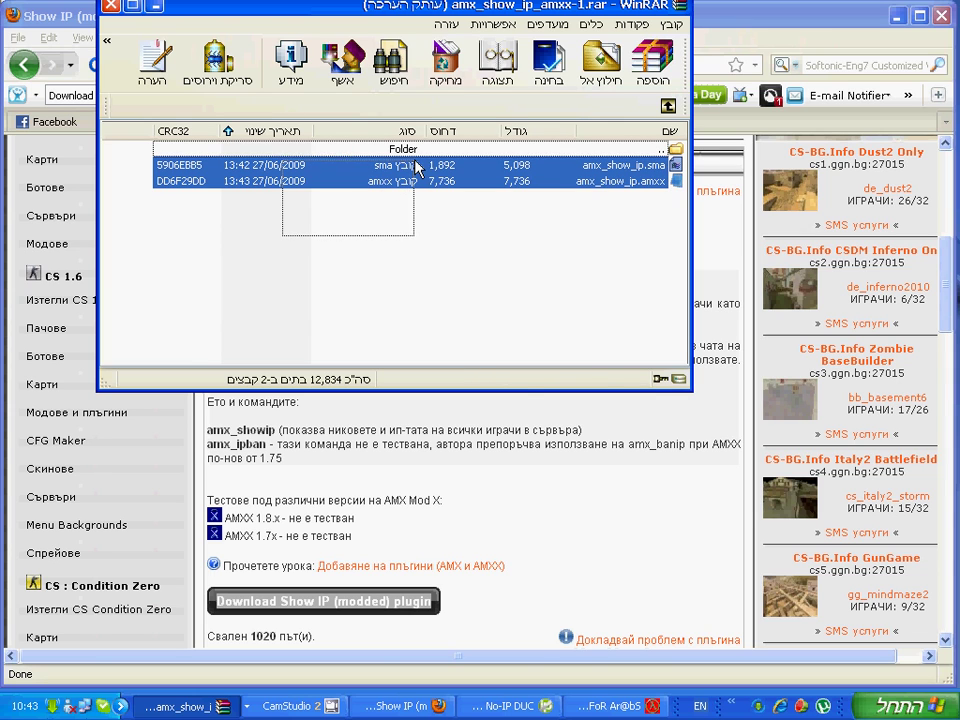
key("super")
Locate the Counter-Strike 1.6 install folder via the Dedicated Server shortcut's Find Target.
right_click(860, 407)
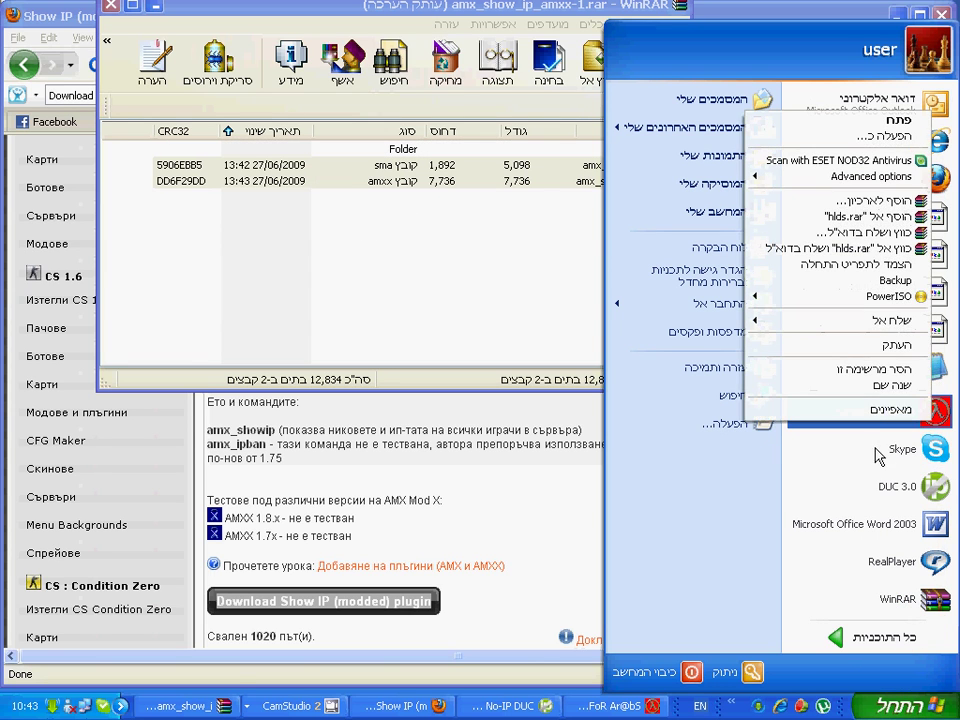
left_click(890, 409)
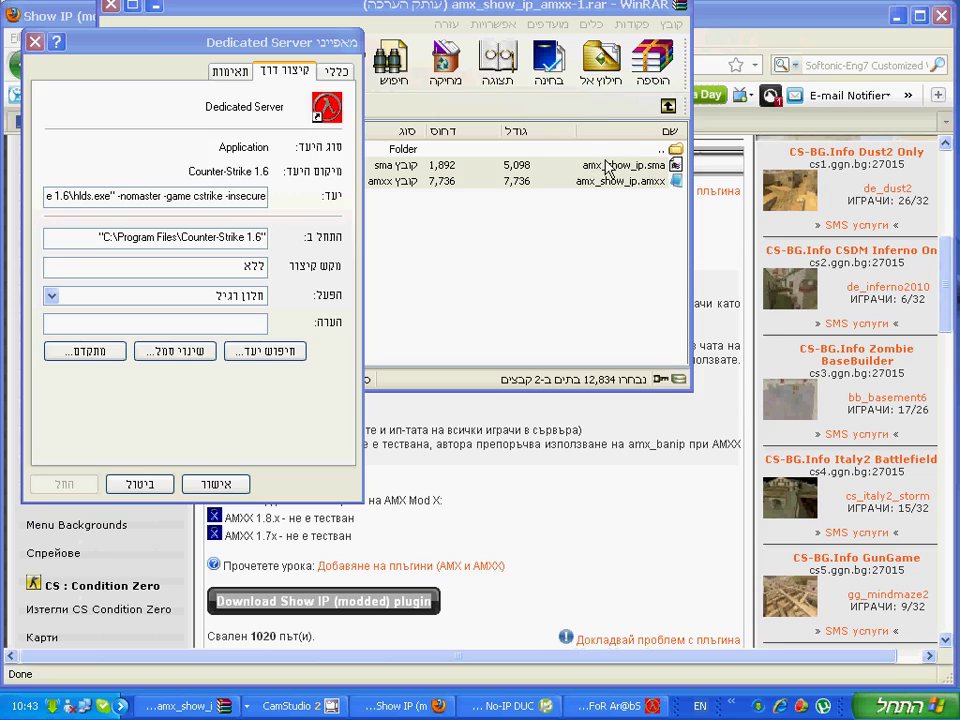
left_click(266, 351)
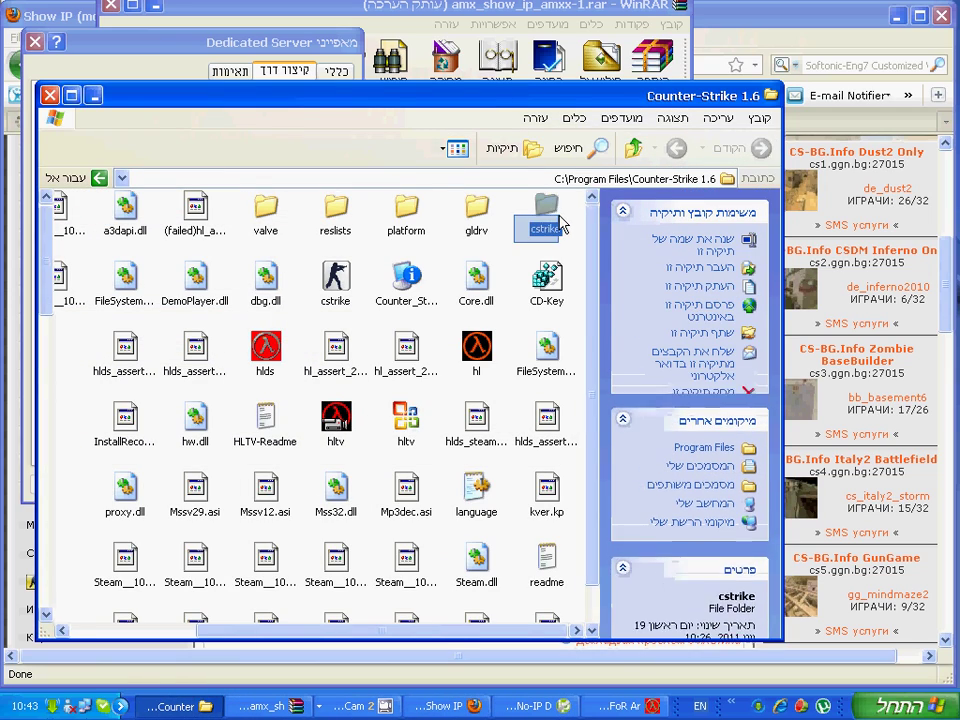
Navigate into cstrike\addons\amxmodx, keeping the archive's file list visible.
double_click(548, 218)
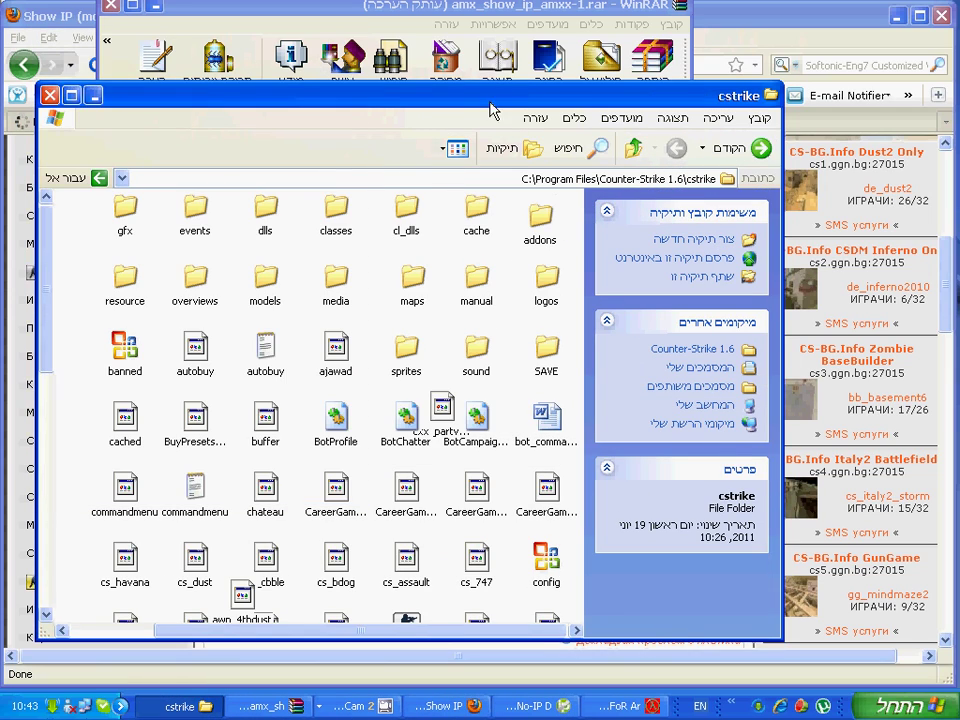
left_click_drag(492, 96, 485, 210)
double_click(530, 335)
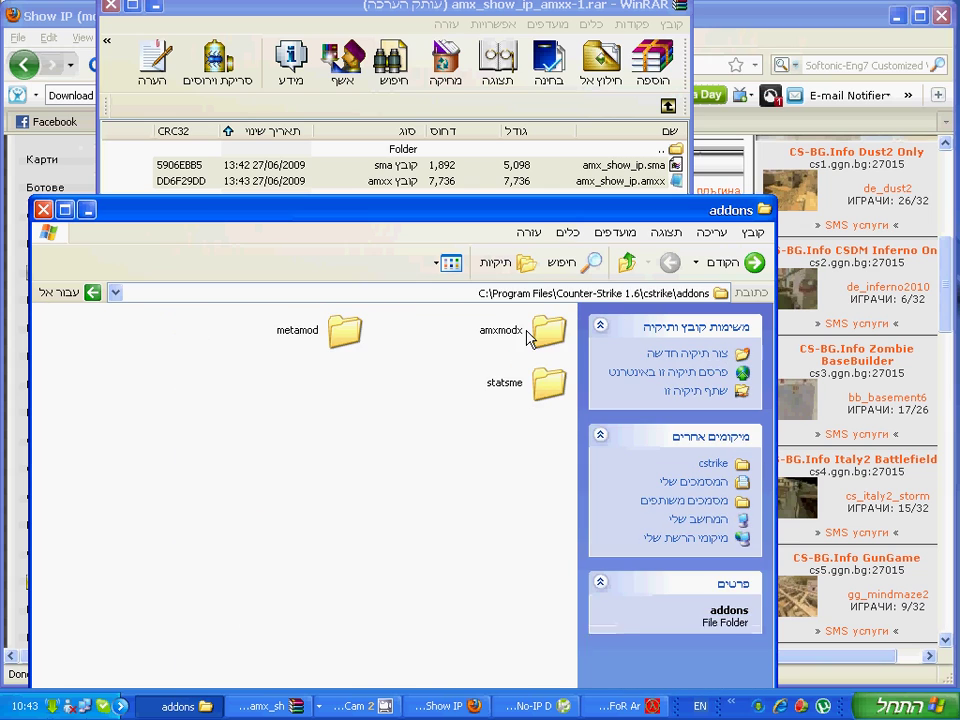
double_click(516, 330)
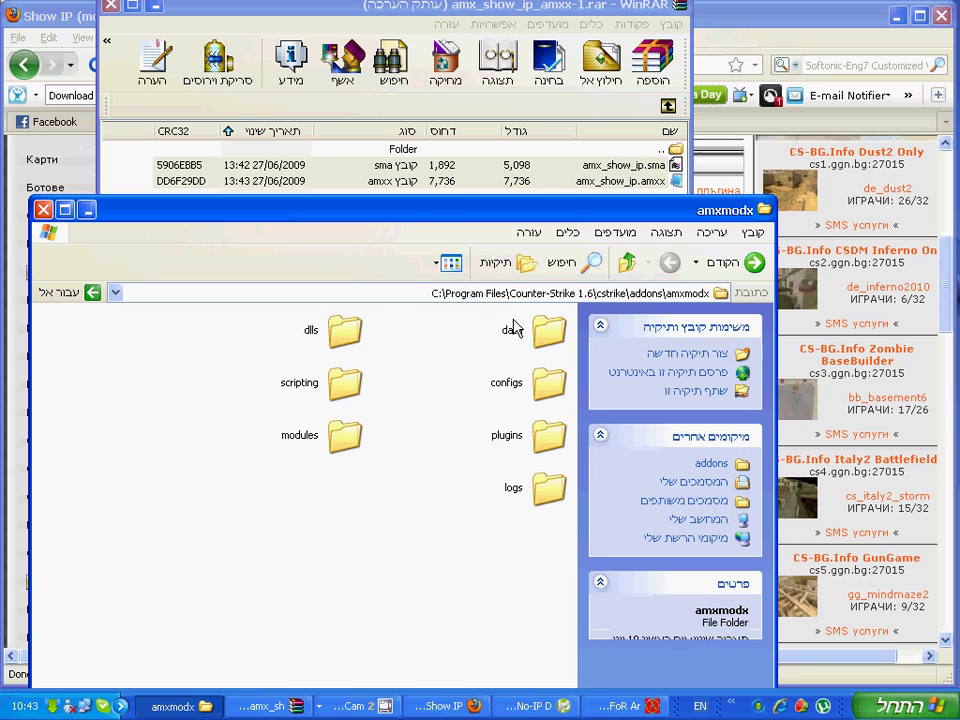
left_click_drag(437, 222, 453, 228)
Copy amx_show_ip.amxx from the archive into the amxmodx folder.
left_click(450, 208)
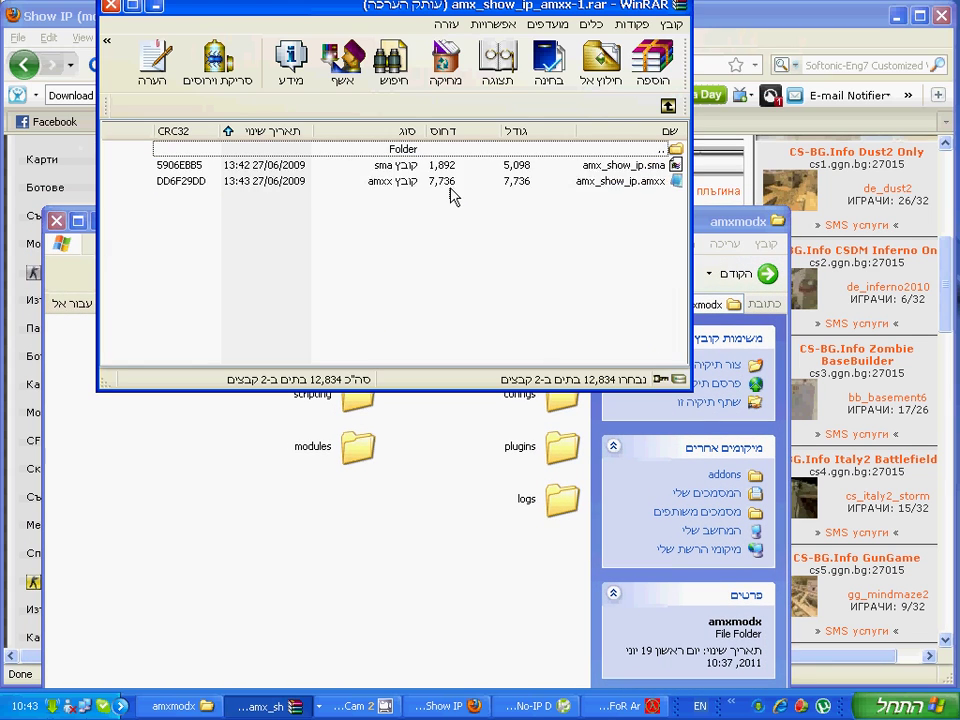
left_click(453, 183)
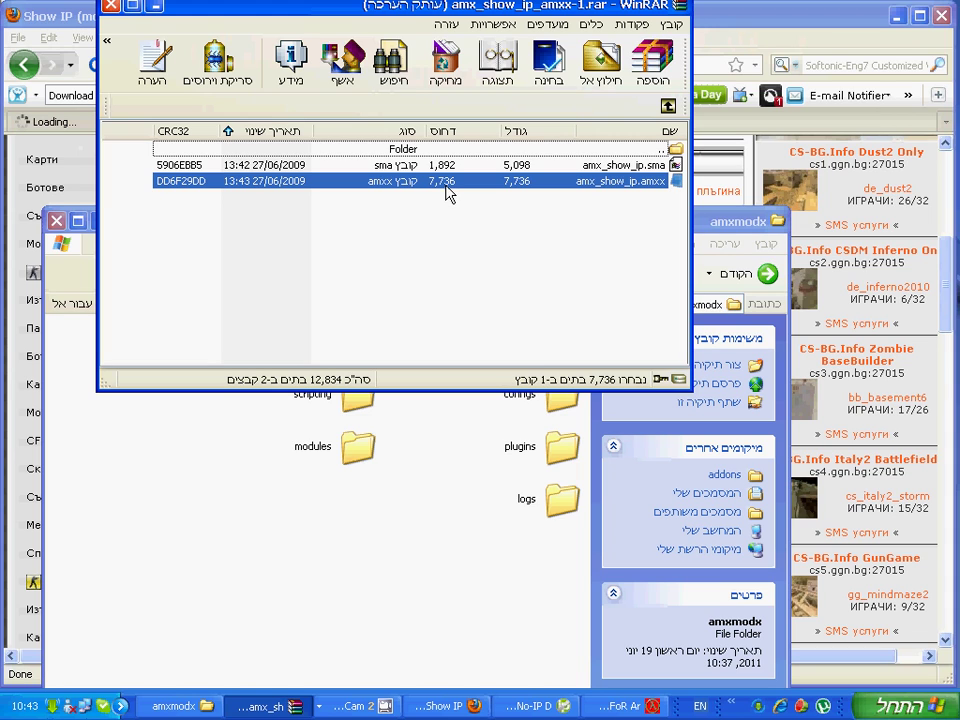
left_click_drag(447, 183, 438, 438)
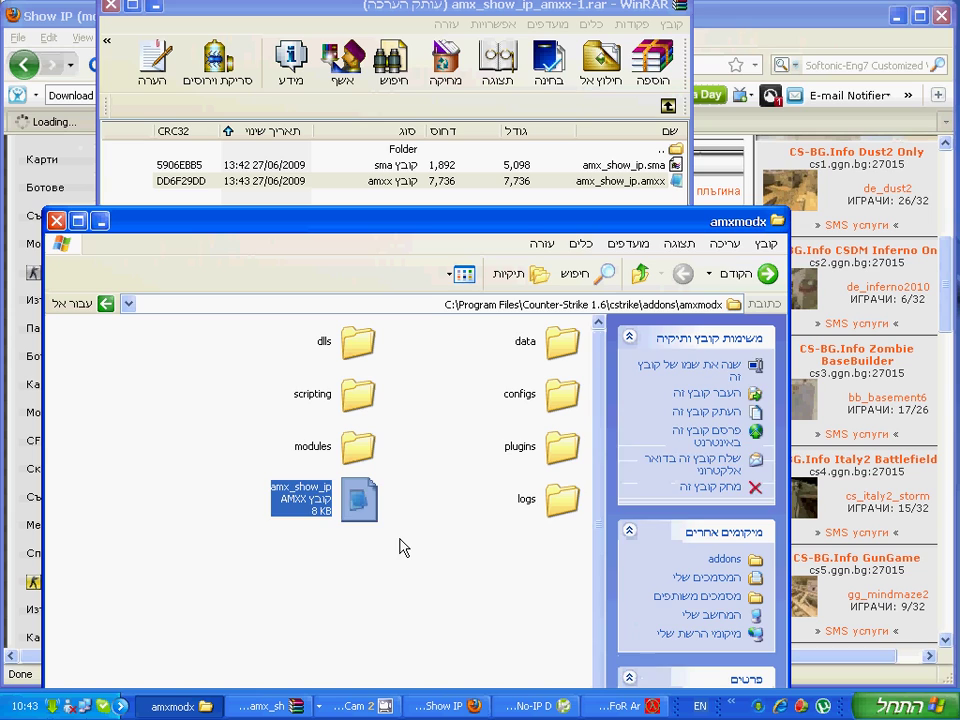
mouse_move(330, 503)
left_mouse_down()
mouse_move(533, 452)
mouse_move(340, 500)
left_mouse_up()
right_click(330, 500)
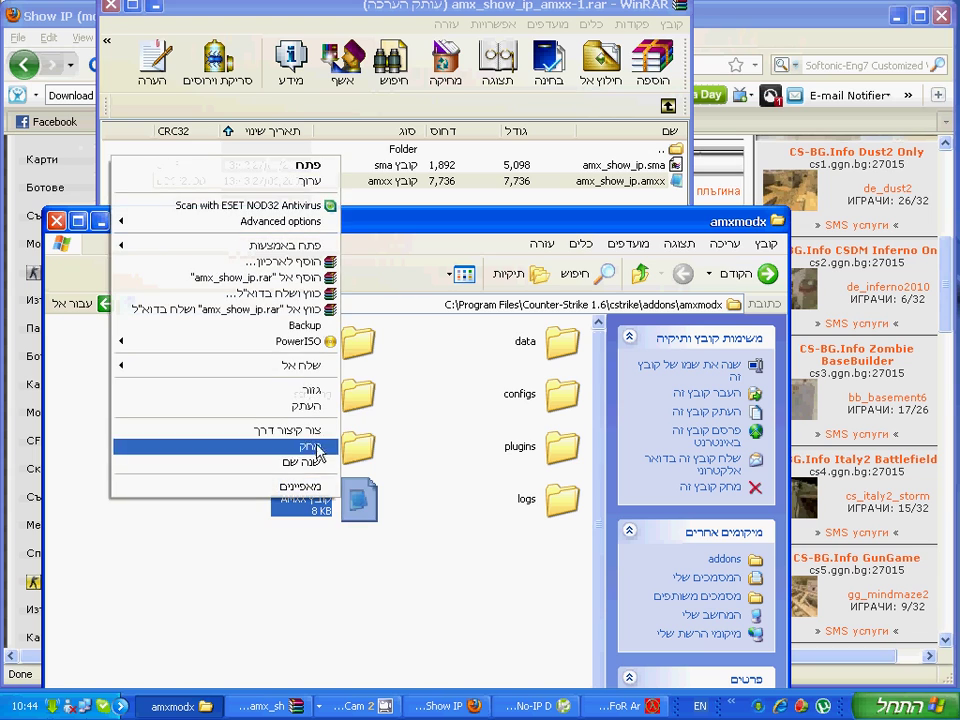
Paste amx_show_ip.amxx into the plugins folder, replacing the old copy, and return to amxmodx.
left_click(310, 447)
double_click(560, 447)
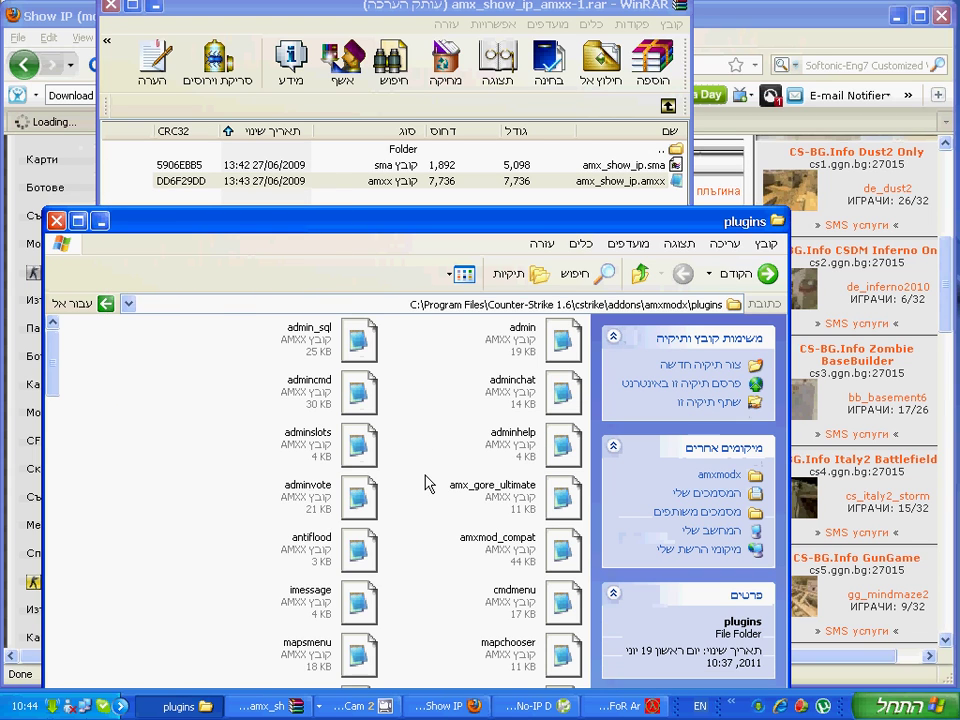
right_click(426, 484)
left_click(386, 574)
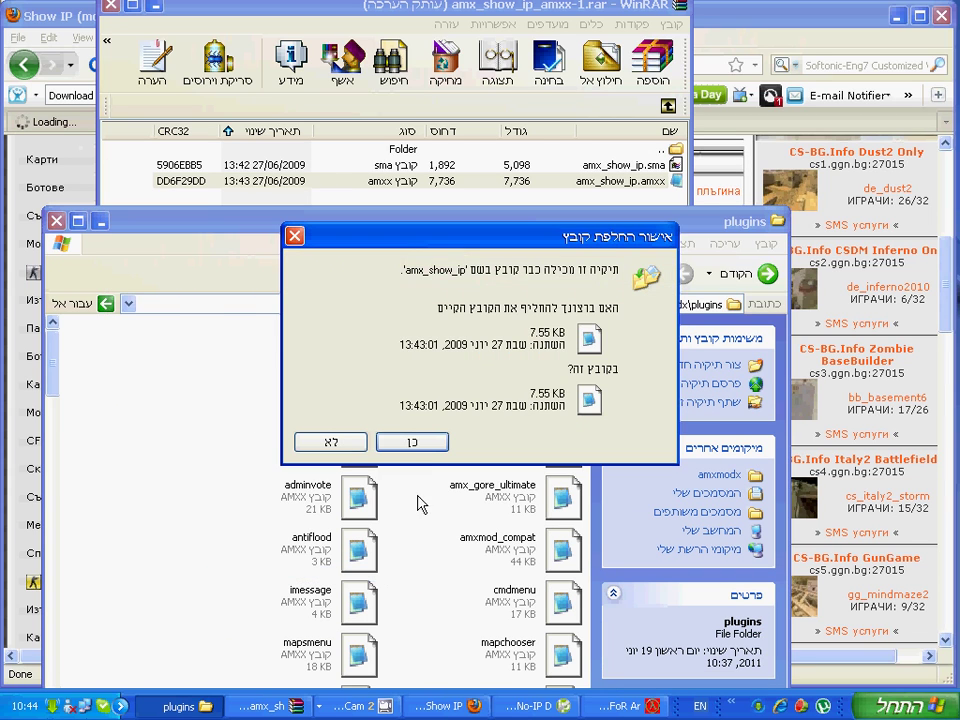
left_click(413, 443)
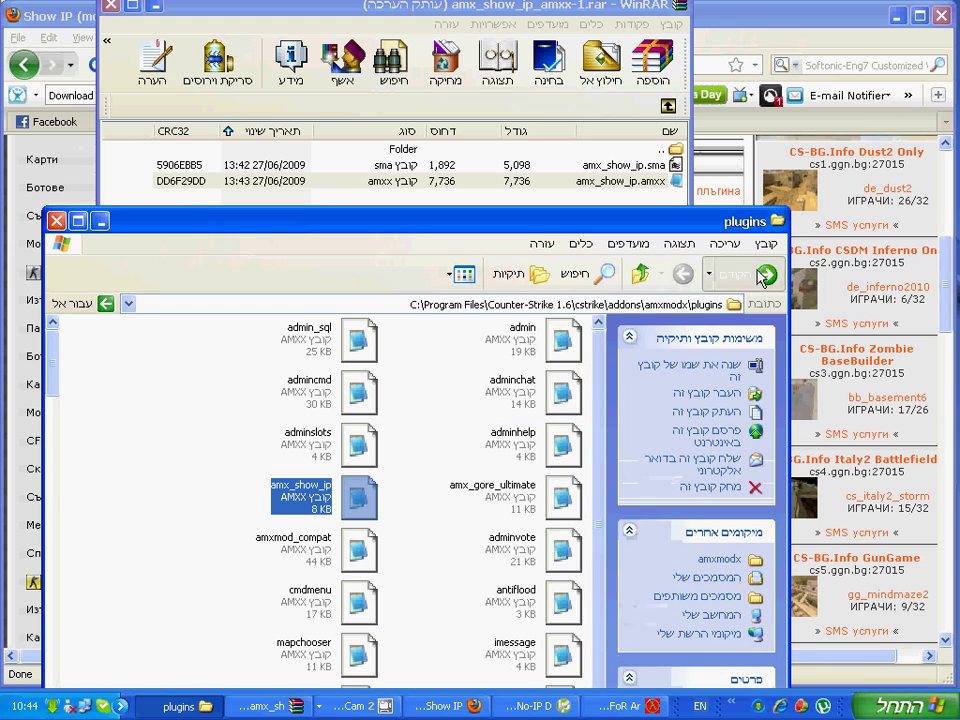
key("BackSpace")
left_click(415, 420)
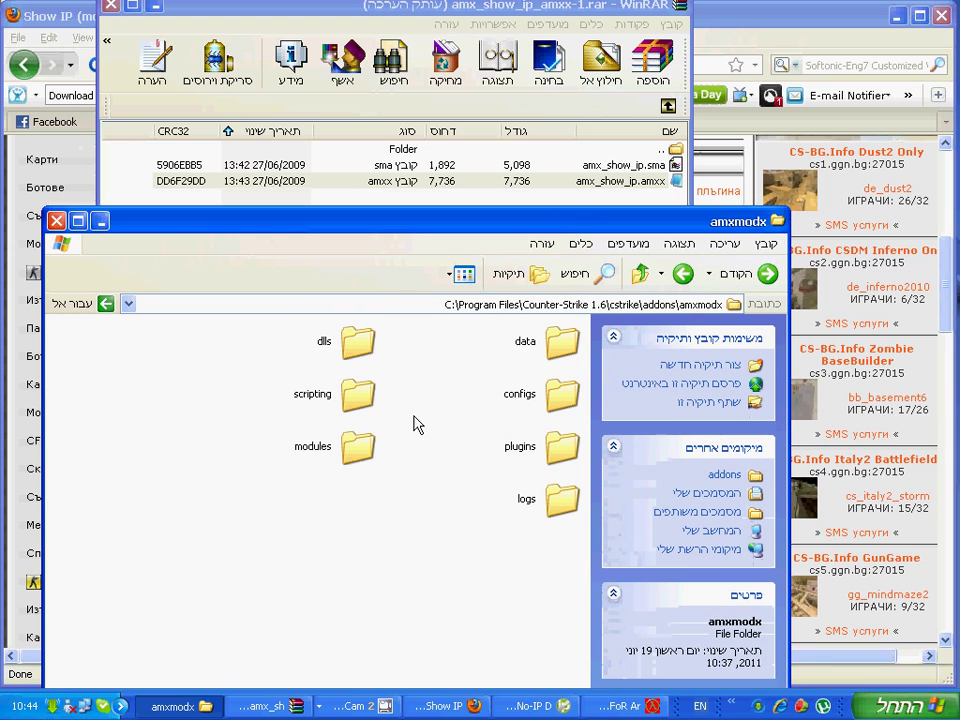
Open the amxmodx scripting folder.
mouse_move(340, 395)
left_mouse_down()
mouse_move(295, 413)
mouse_move(193, 395)
left_mouse_up()
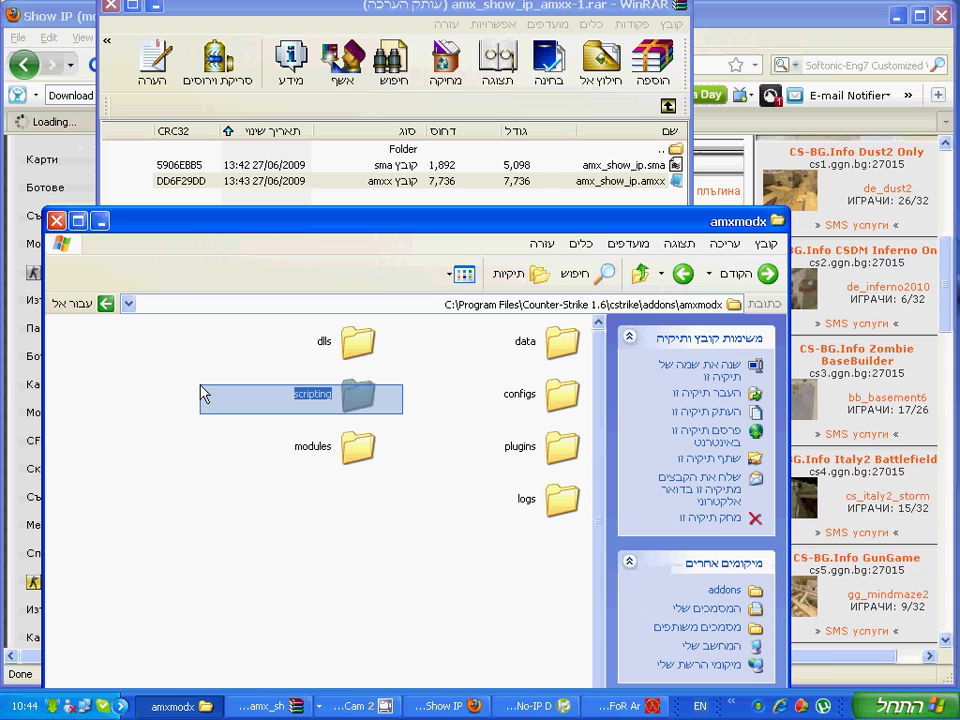
left_click(330, 393)
left_click_drag(335, 393, 300, 385)
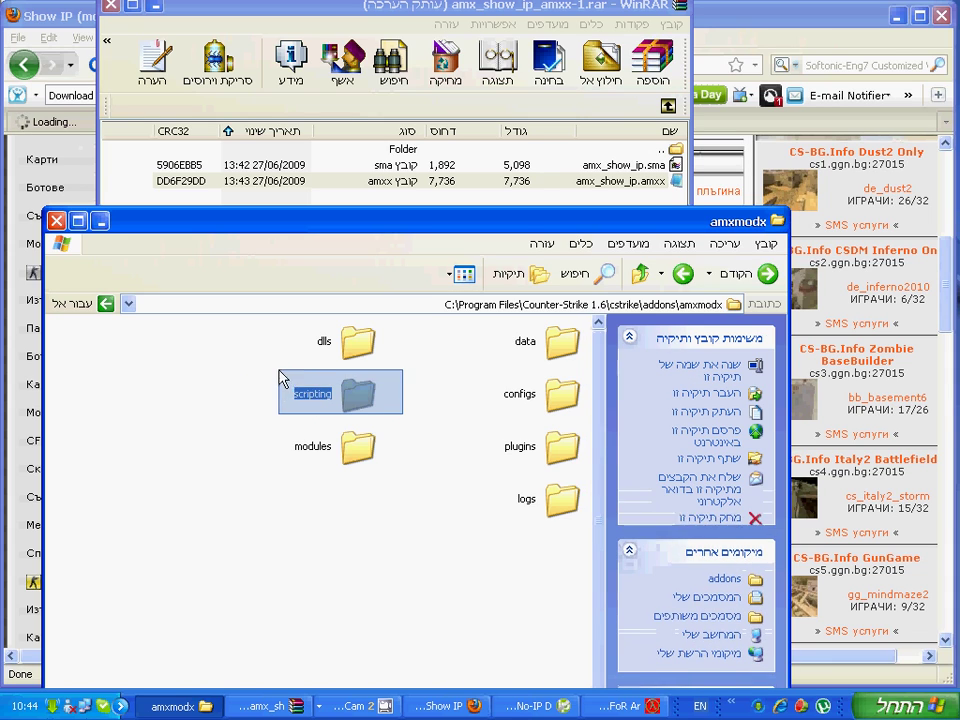
double_click(340, 393)
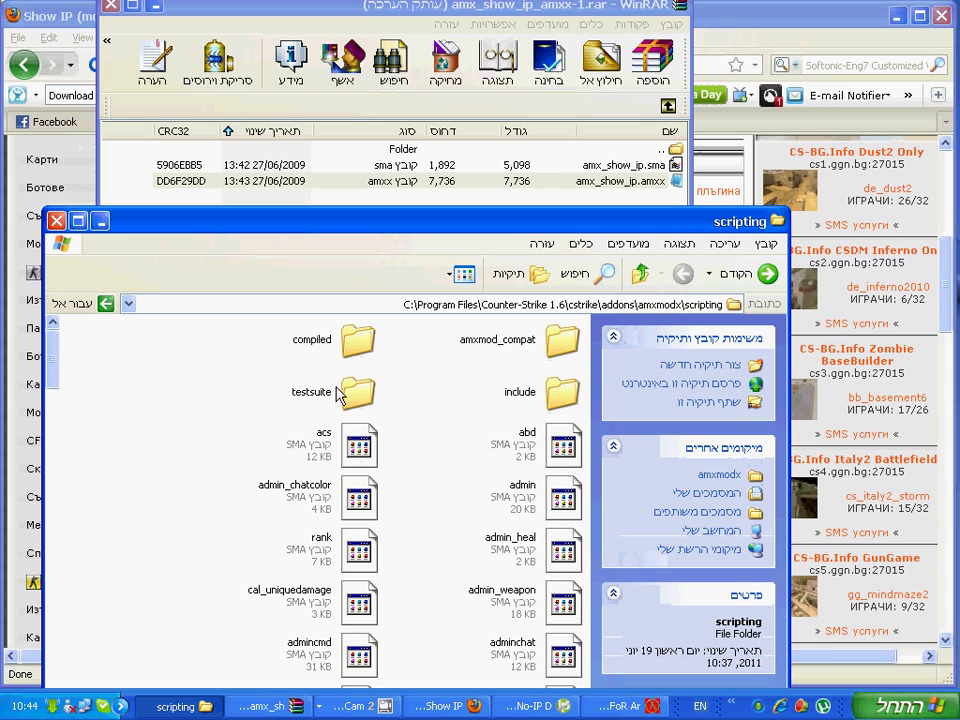
Copy amx_show_ip.sma from the archive over the old copy, then open configs.
left_click(620, 165)
left_click_drag(620, 165, 440, 478)
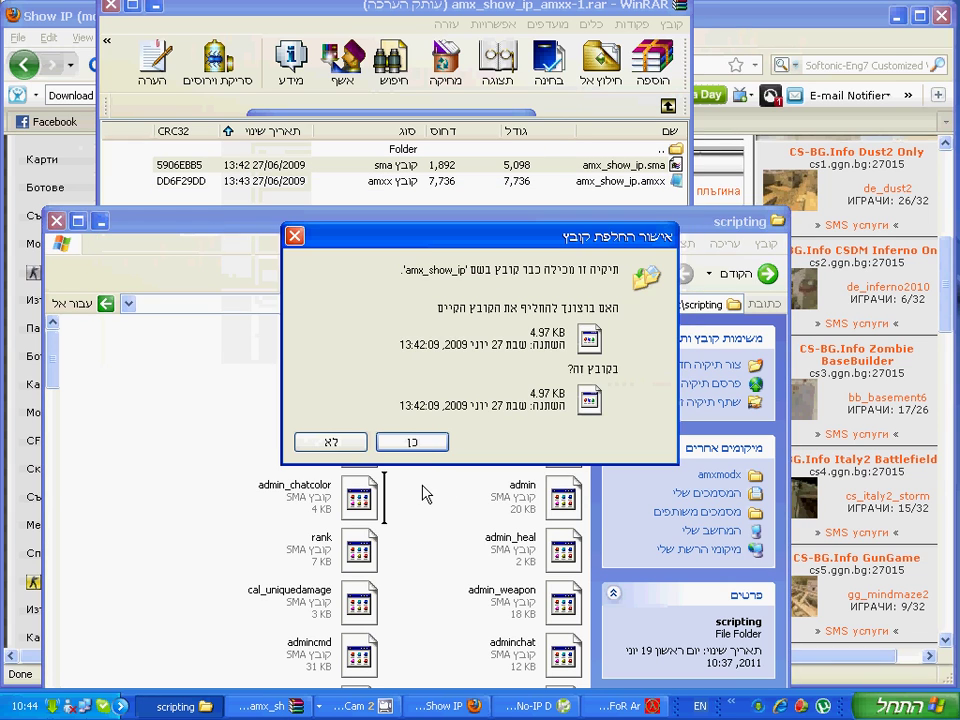
left_click(420, 464)
left_click(766, 275)
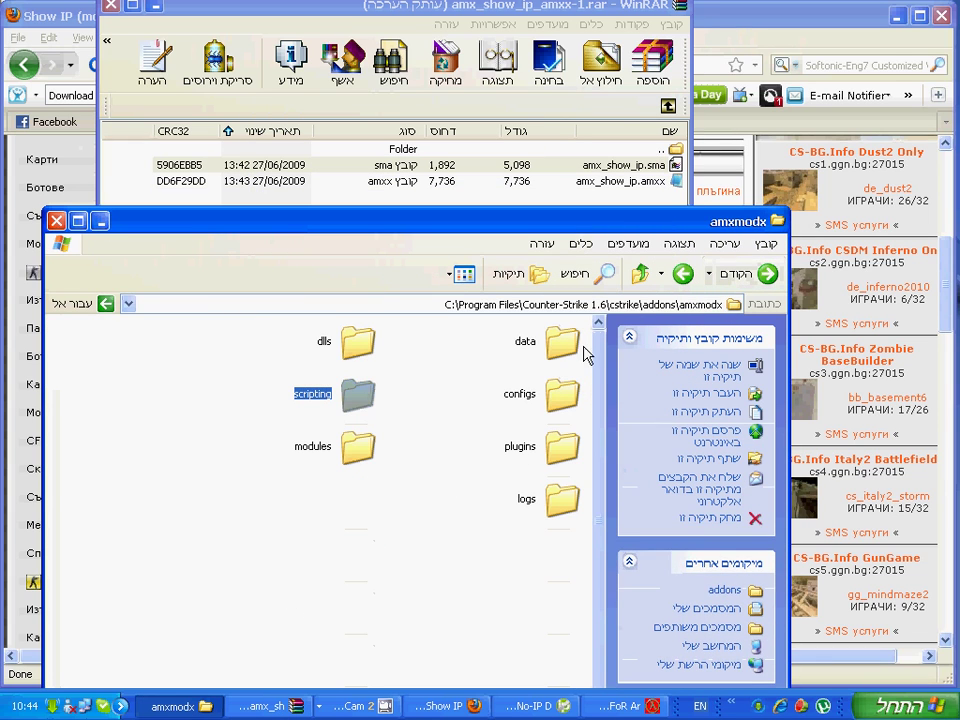
double_click(555, 395)
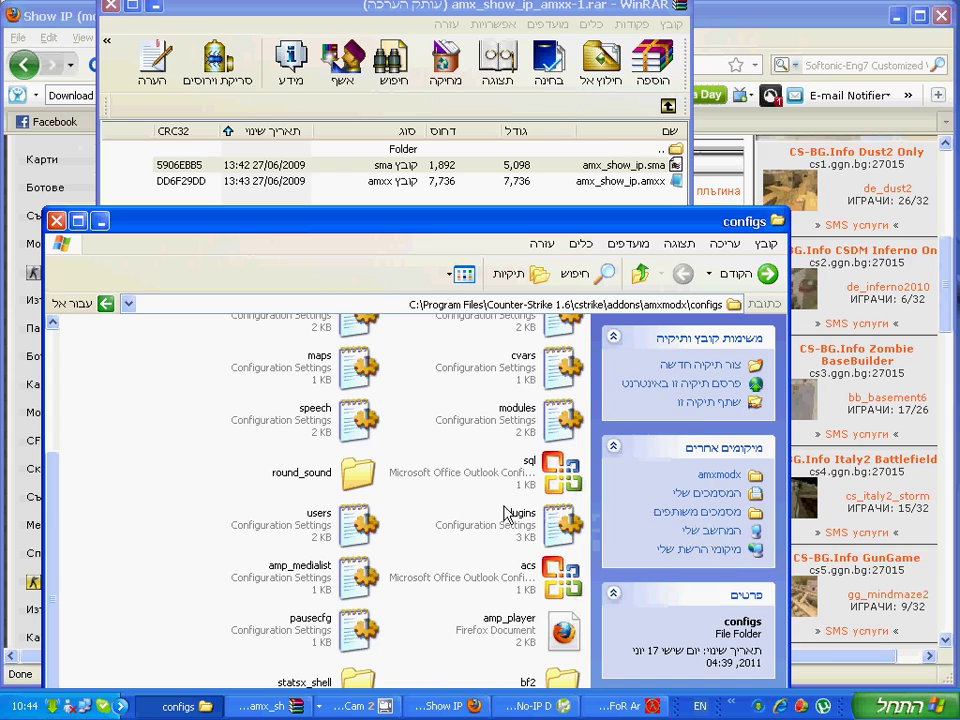
Open plugins.ini and delete the amx_ip.amxx entry on its last line.
double_click(519, 520)
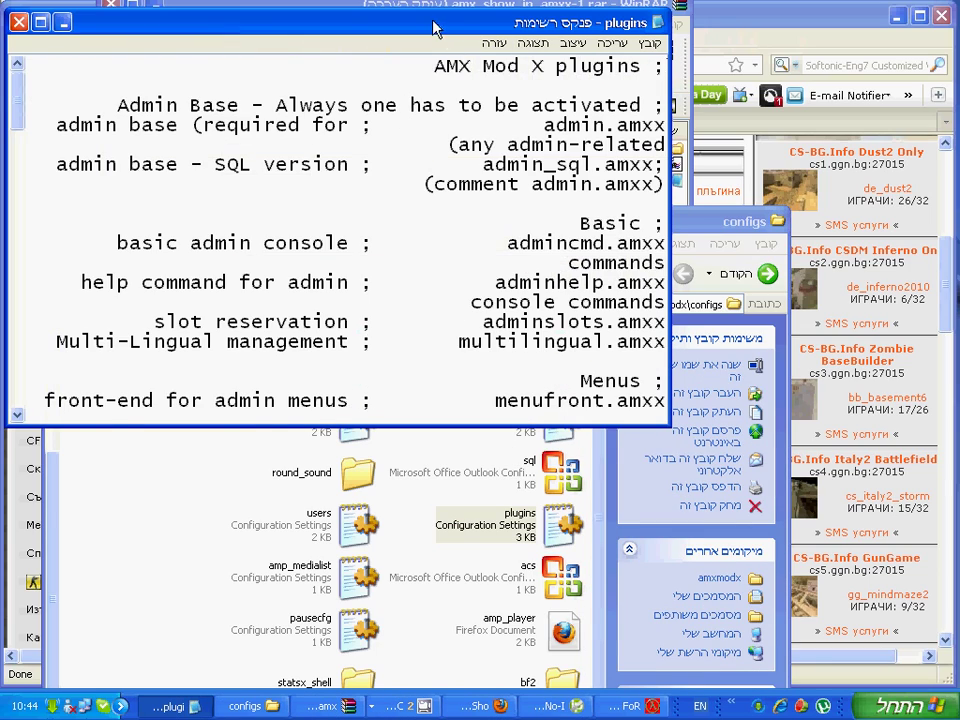
scroll(420, 235, "down", 5)
scroll(420, 240, "down", 5)
scroll(500, 280, "down", 5)
scroll(565, 310, "down", 3)
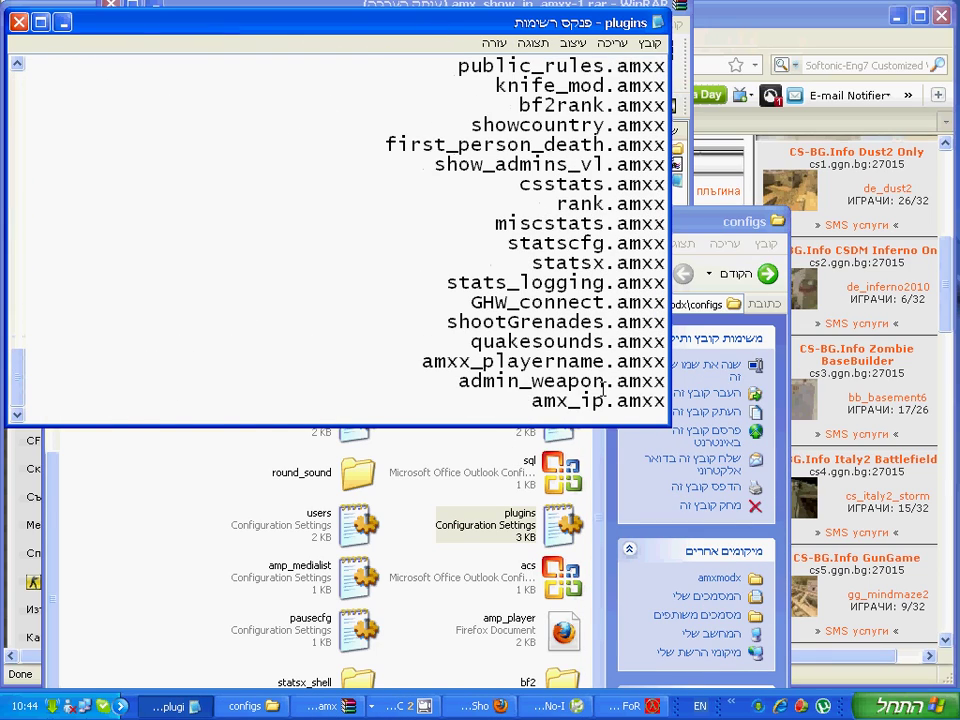
left_click_drag(665, 400, 532, 400)
key("Delete")
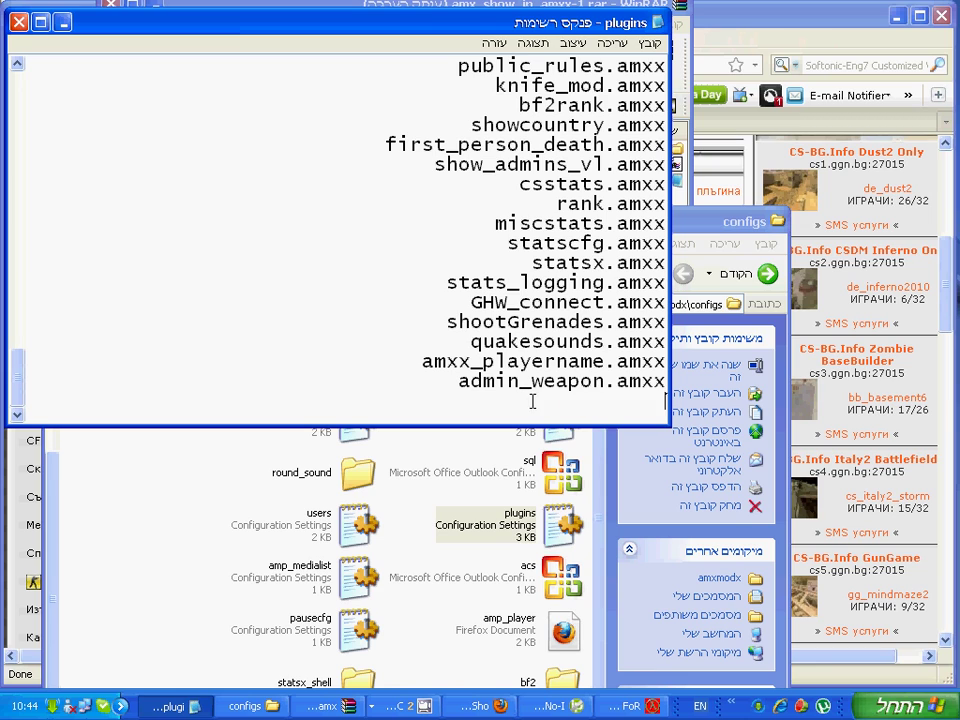
Paste amx_show_ip.amxx onto the last line, then save and close plugins.ini.
left_click(693, 163)
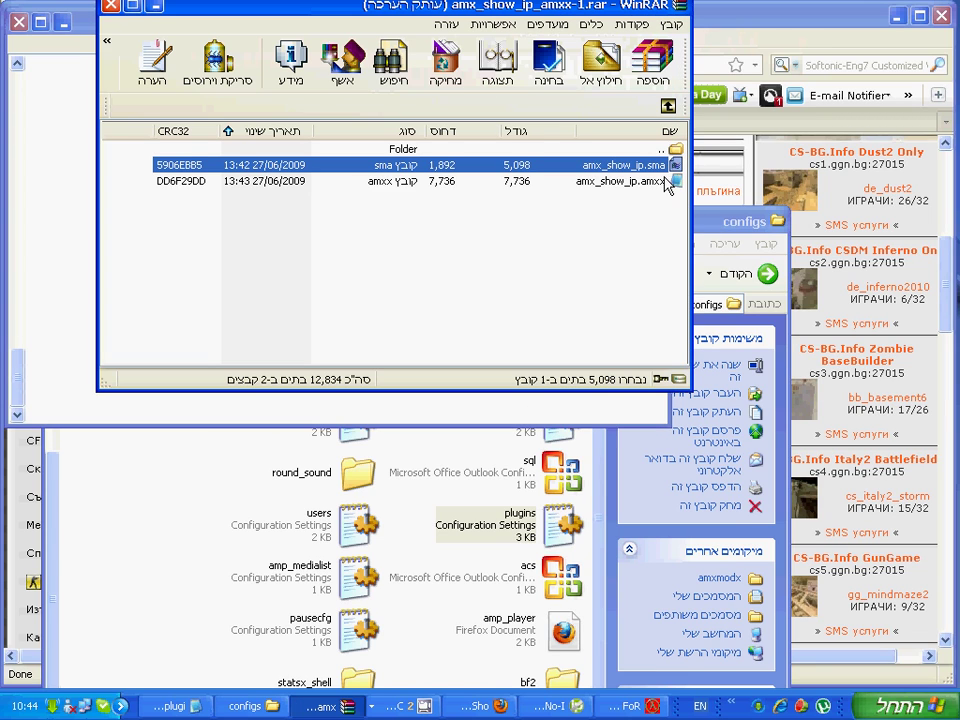
left_click(620, 180)
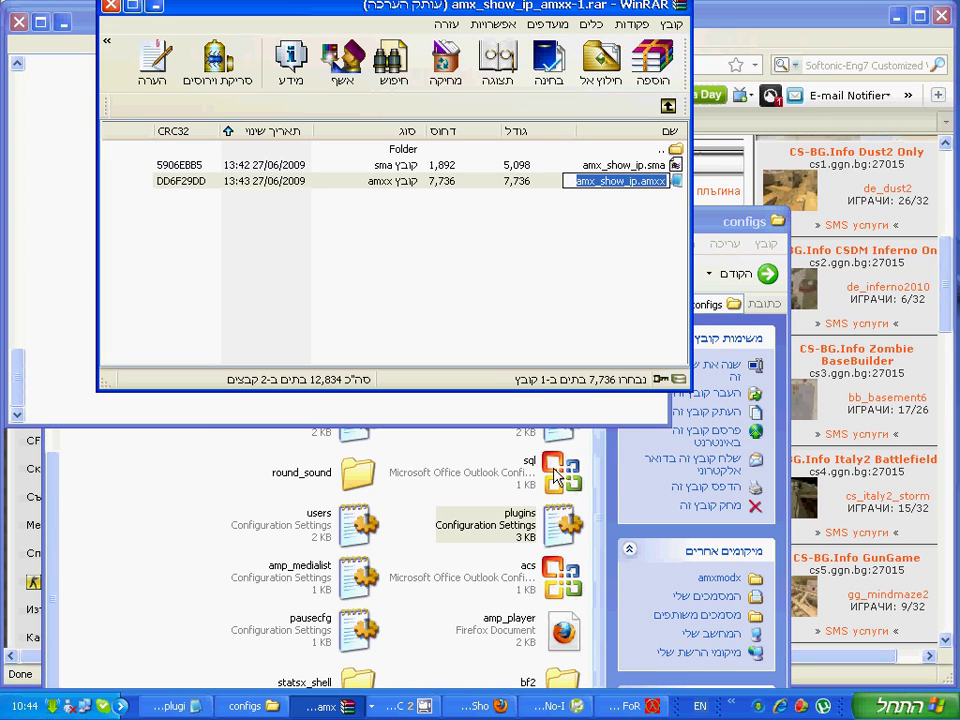
left_click(530, 407)
type("amx_show_ip.amxx")
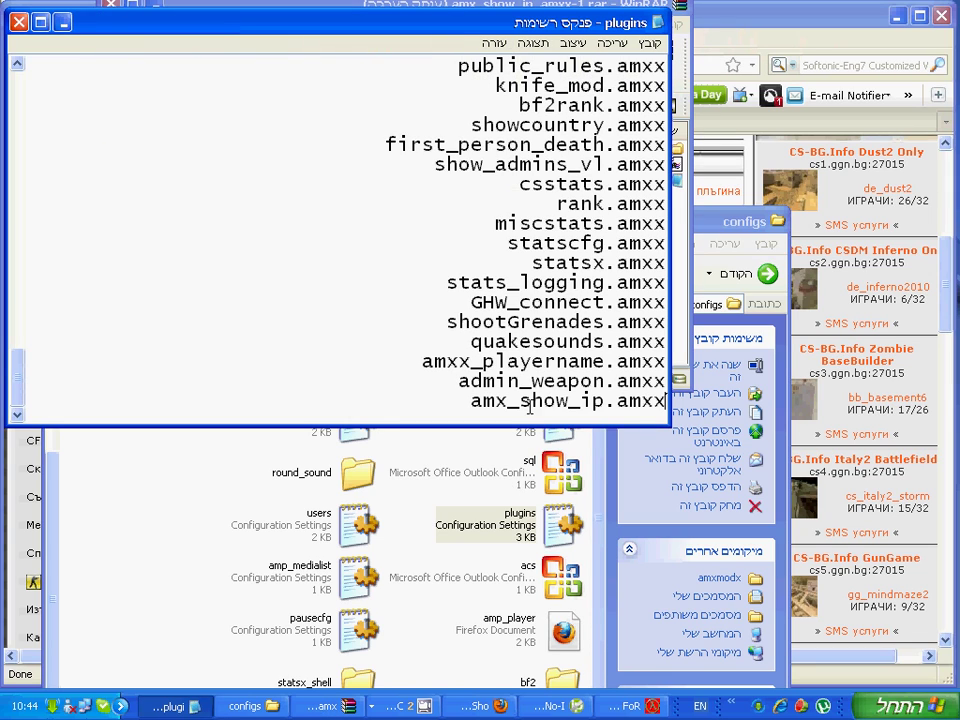
left_click_drag(665, 402, 540, 400)
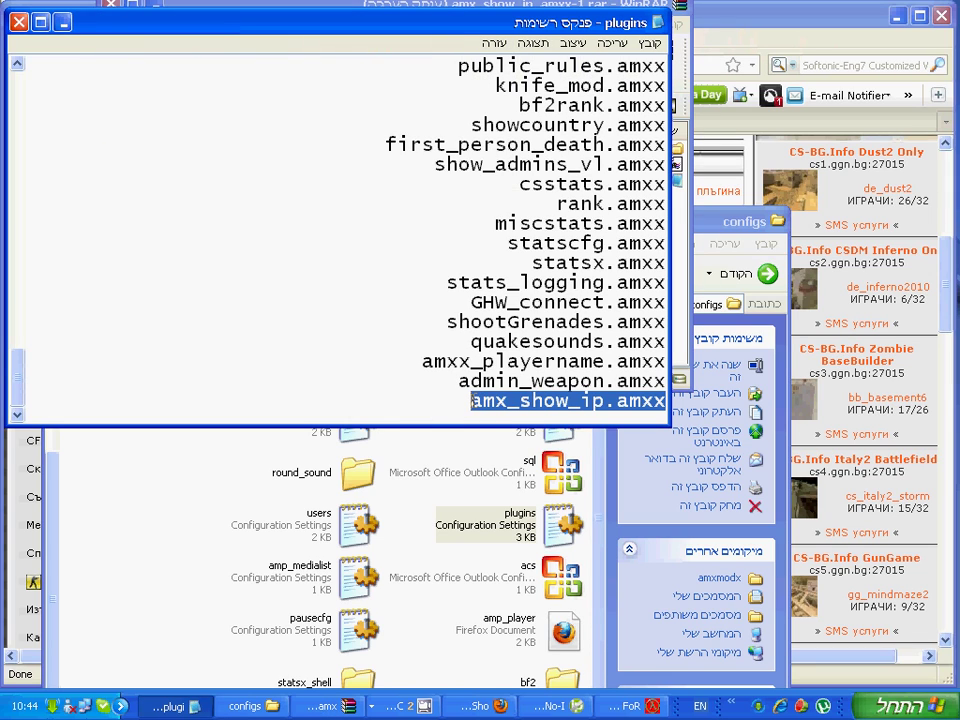
left_click(461, 402)
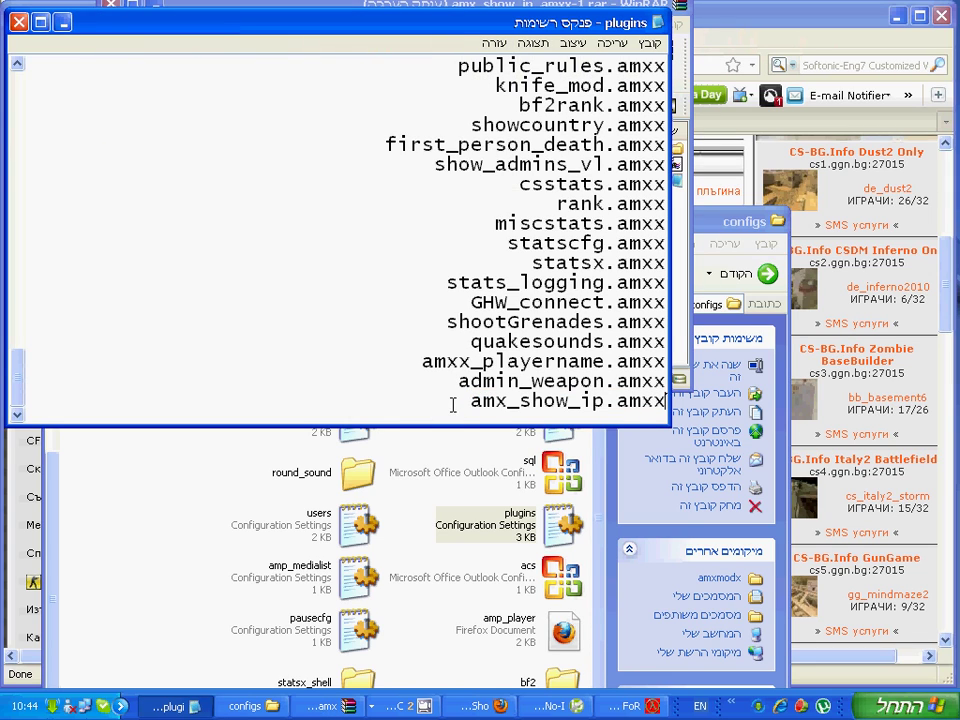
left_click(19, 22)
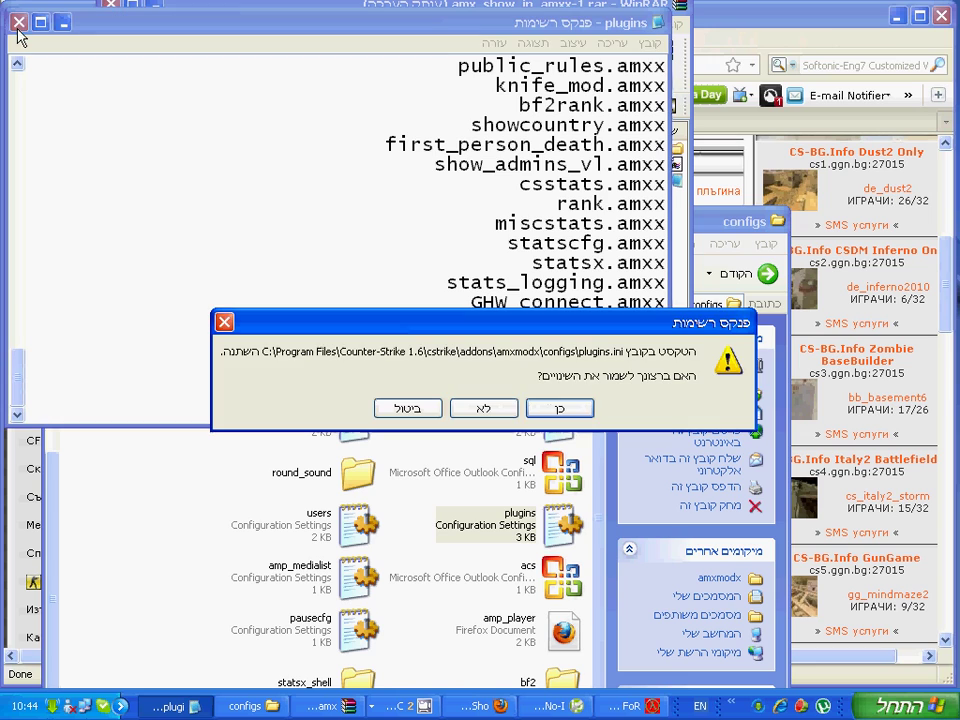
left_click(565, 413)
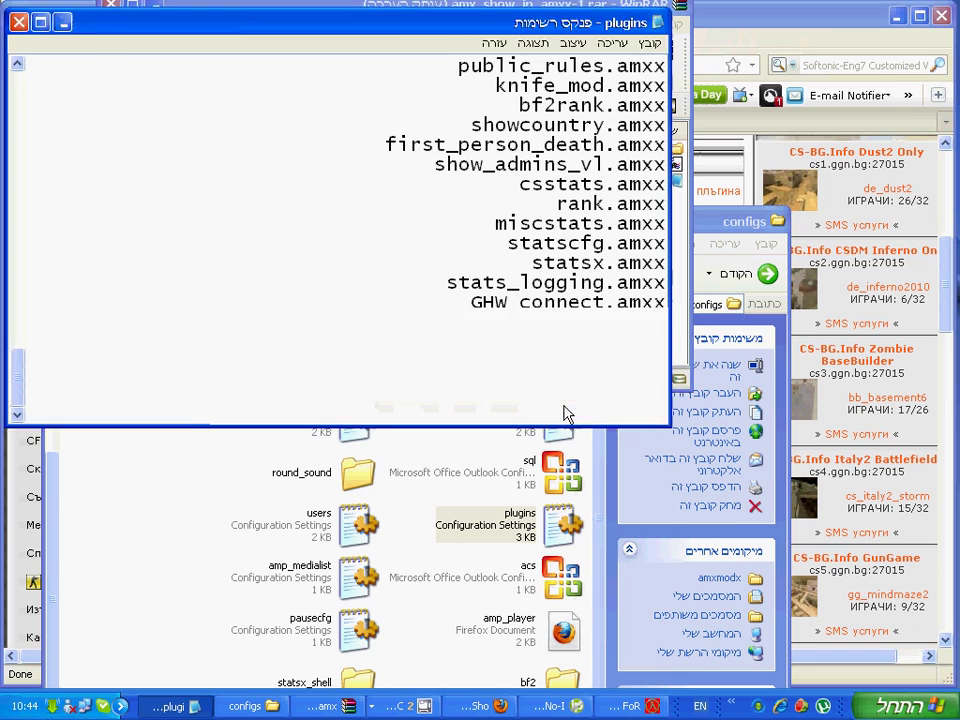
Close WinRAR and send the restart command in the HLDS server console.
left_click(113, 7)
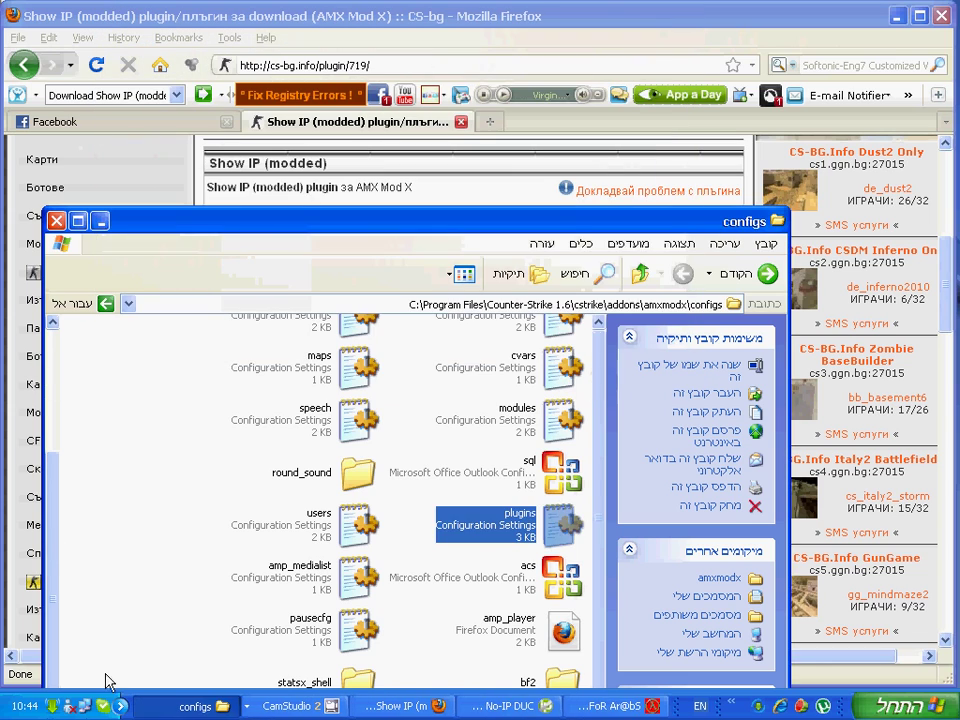
left_click(620, 706)
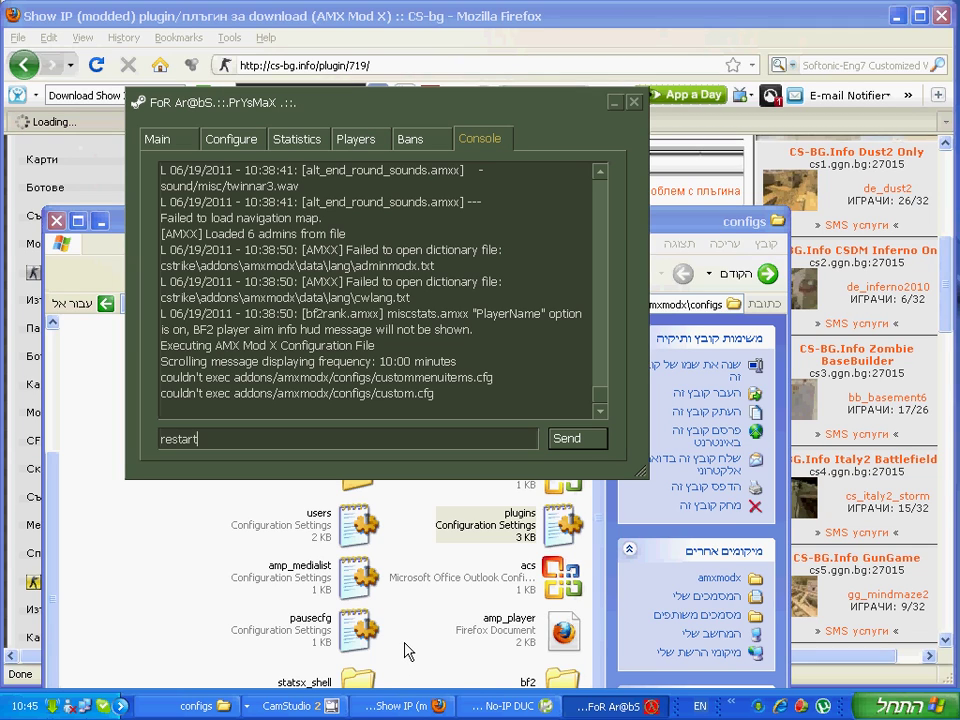
key("Return")
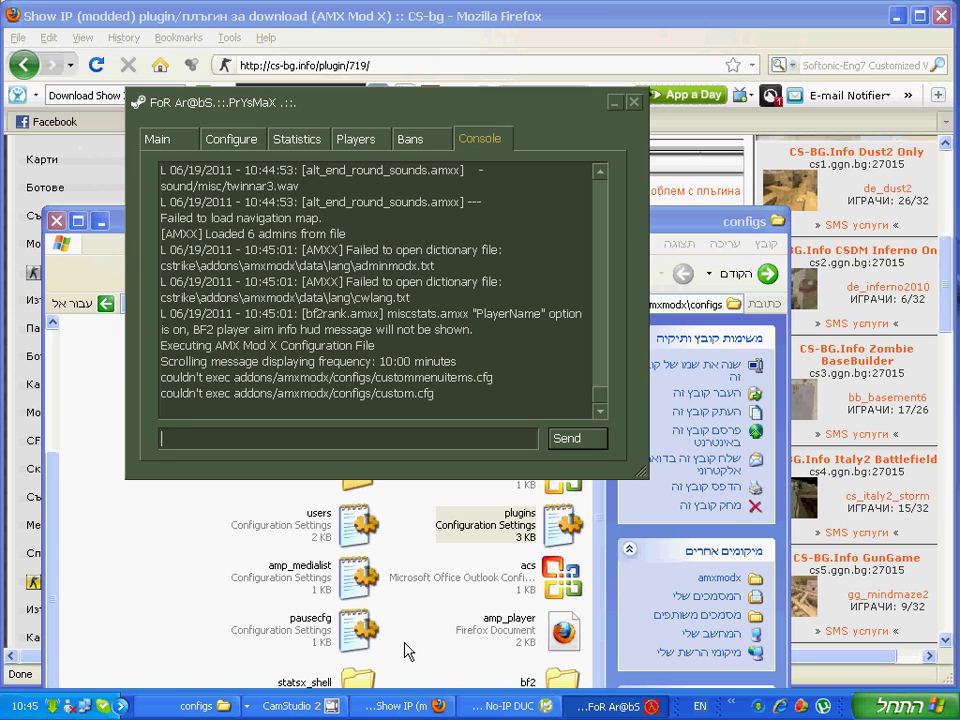